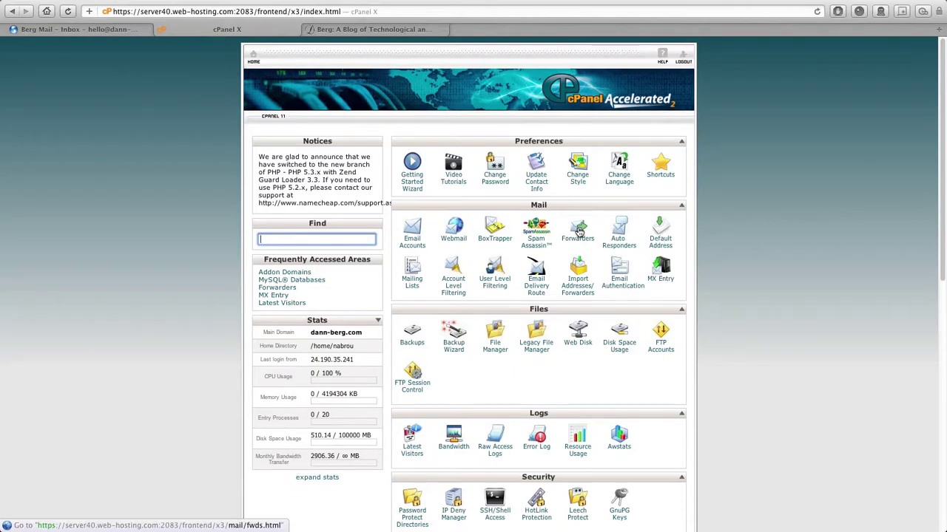
- Open cPanel's email Forwarders list and start adding a new forwarder
click(579, 232)
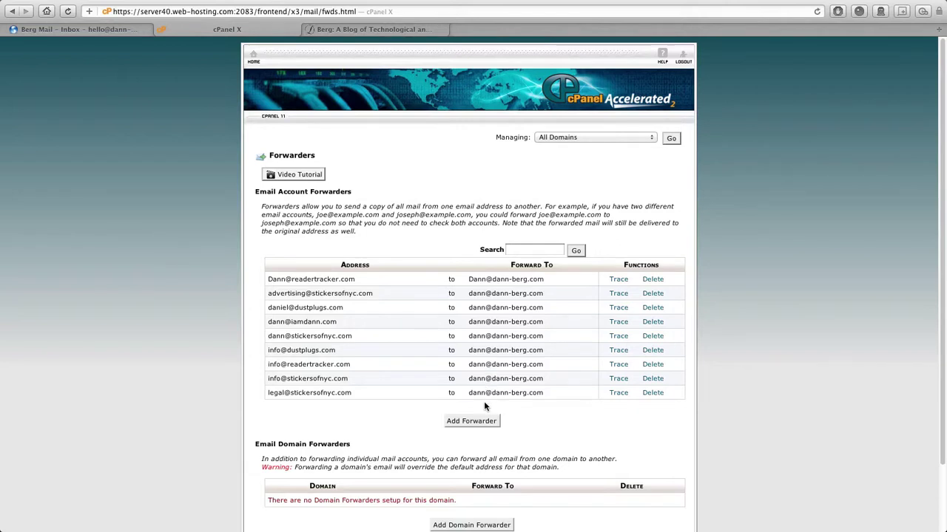
click(472, 421)
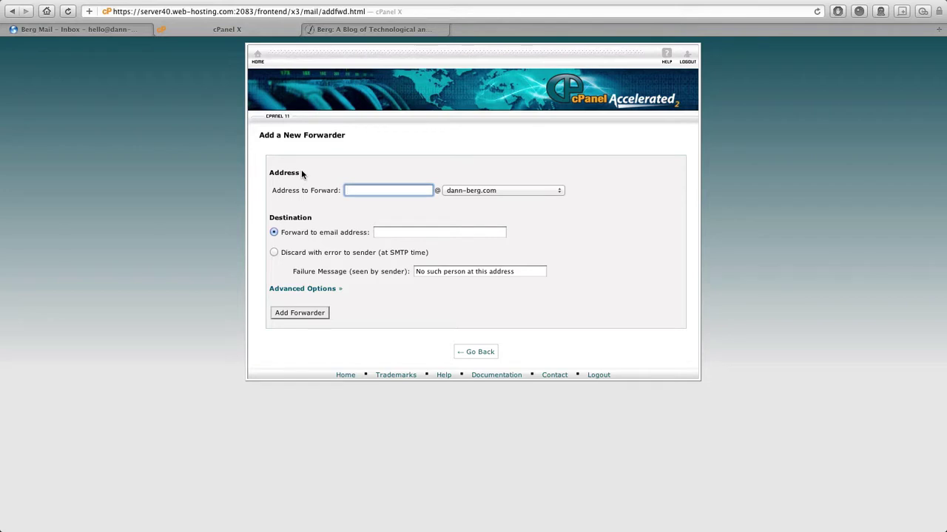
click(484, 190)
click(477, 247)
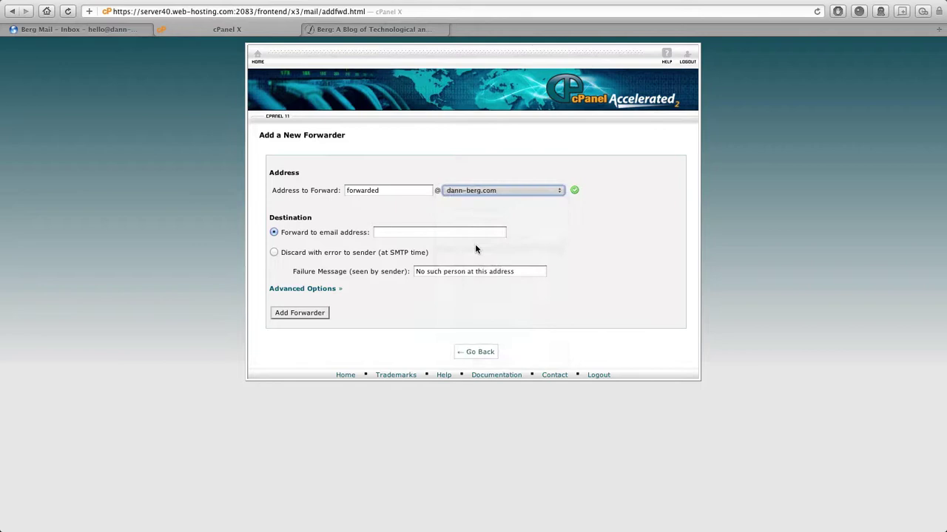
- Set the Gmail account as destination, create the forwarder, and return to the forwarders list
click(402, 231)
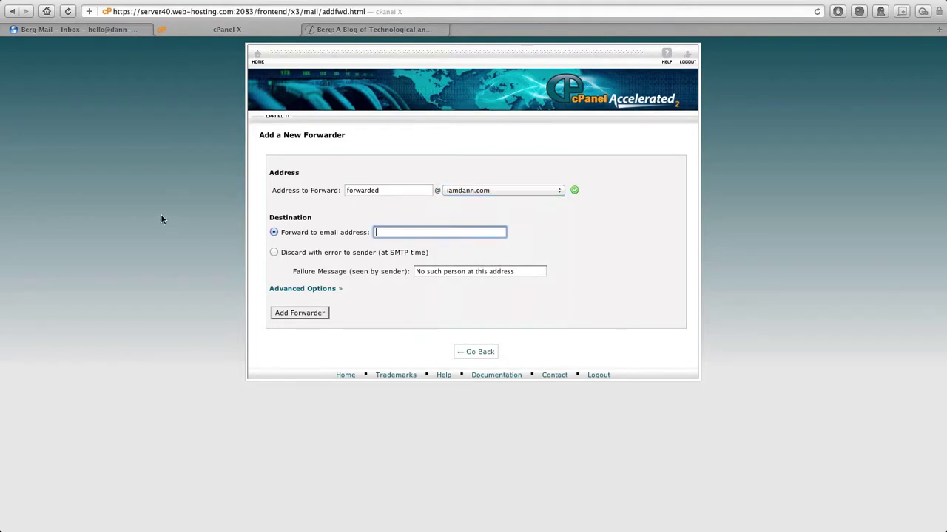
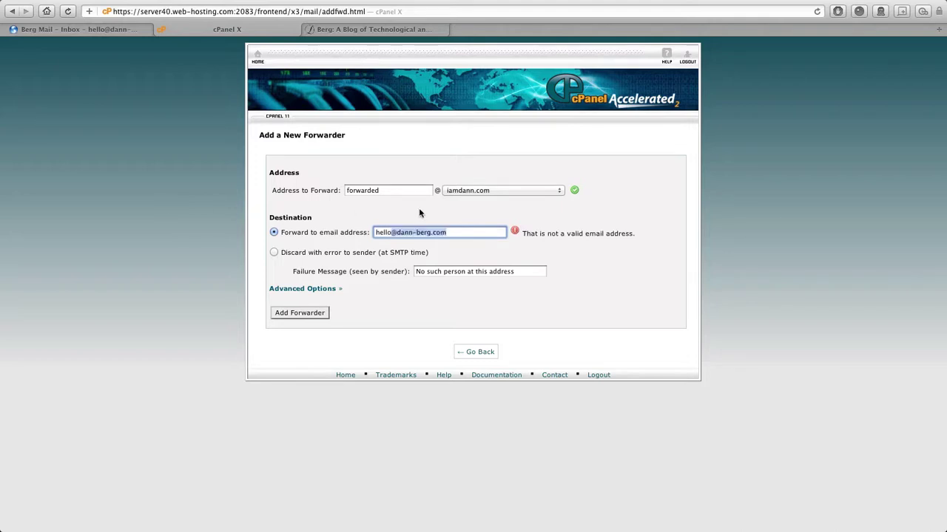
click(462, 232)
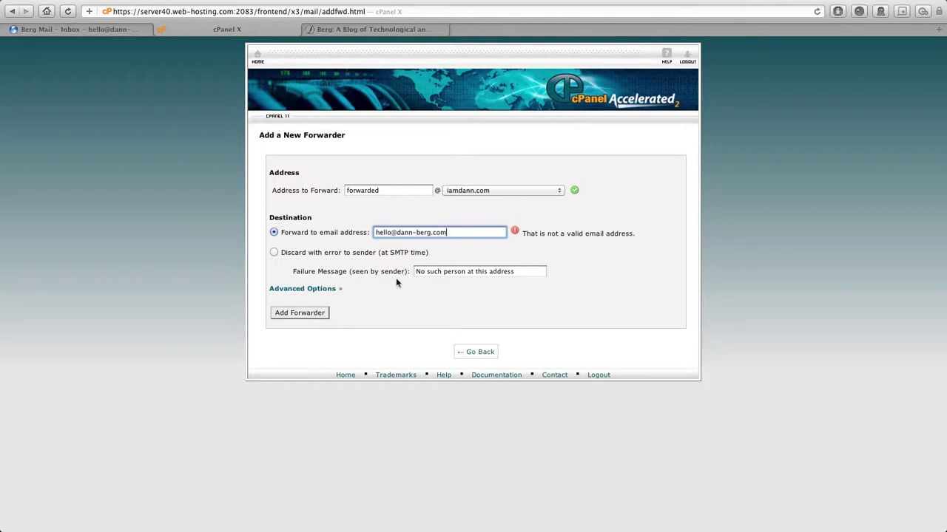
click(294, 317)
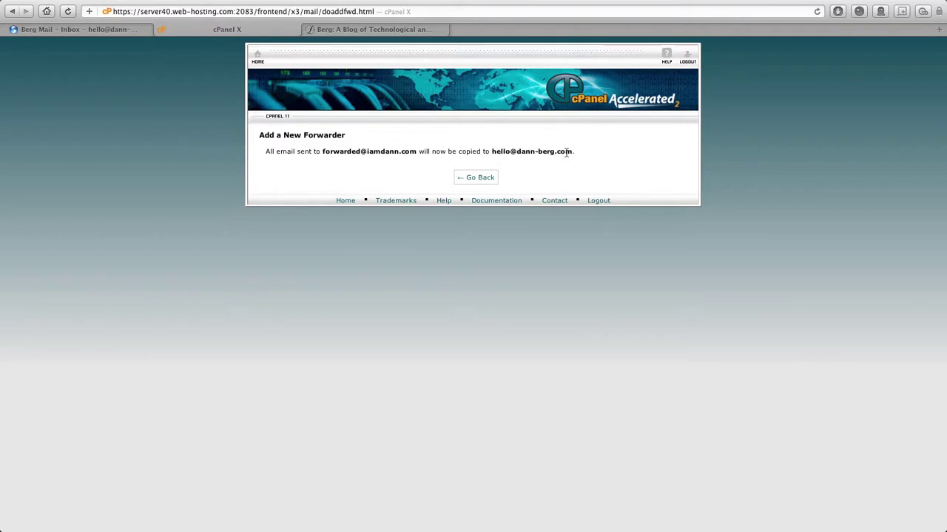
click(480, 179)
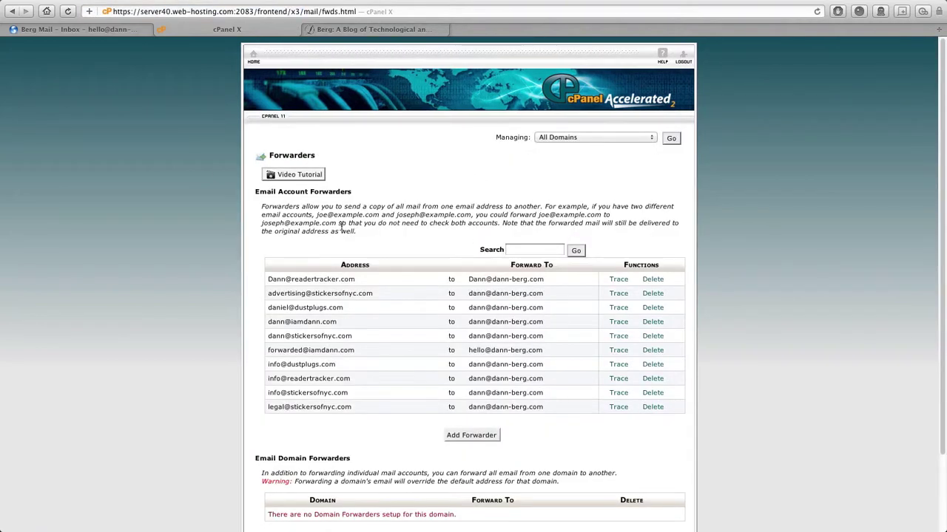
- Switch to Gmail and open its Settings on the Accounts tab
click(75, 30)
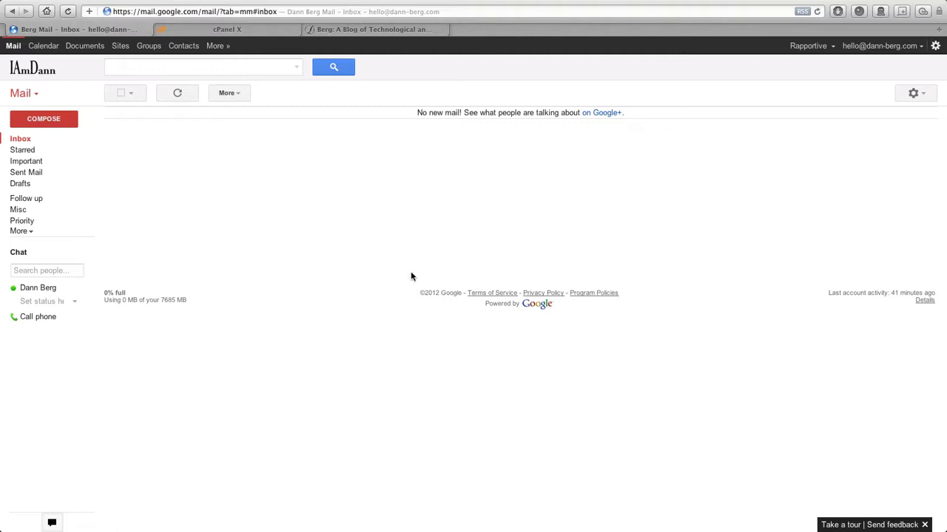
click(915, 95)
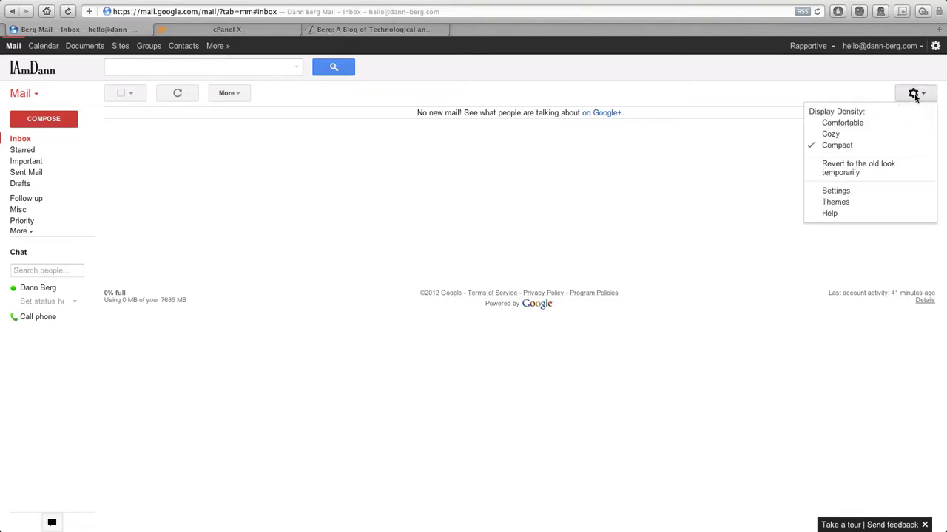
click(843, 194)
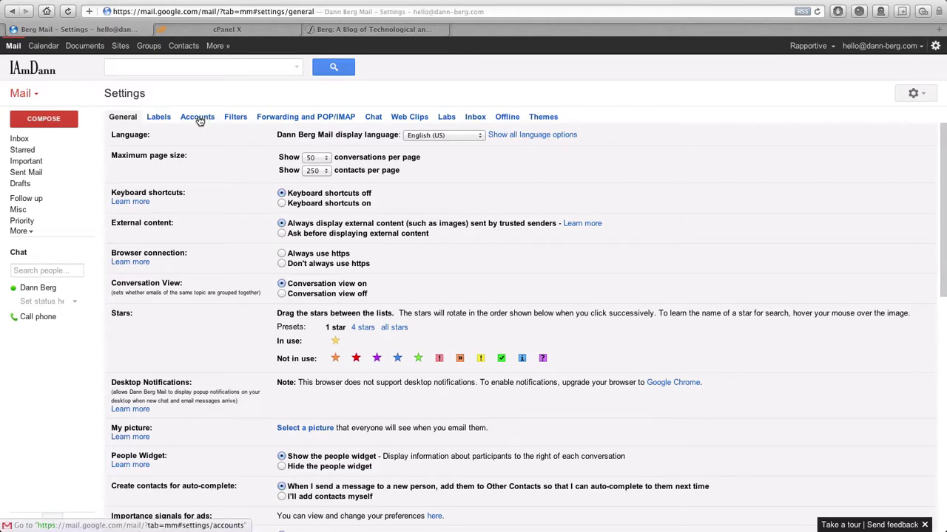
click(197, 117)
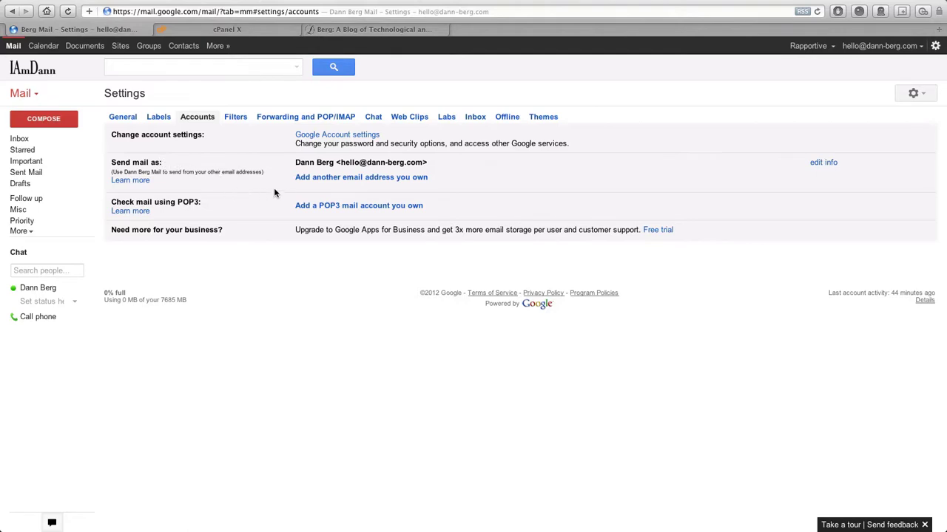
click(358, 180)
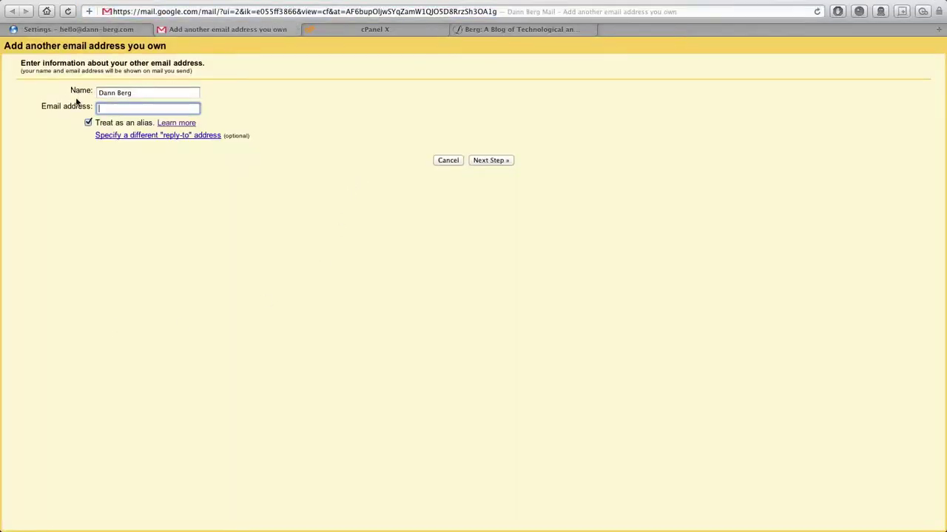
drag(147, 96, 84, 95)
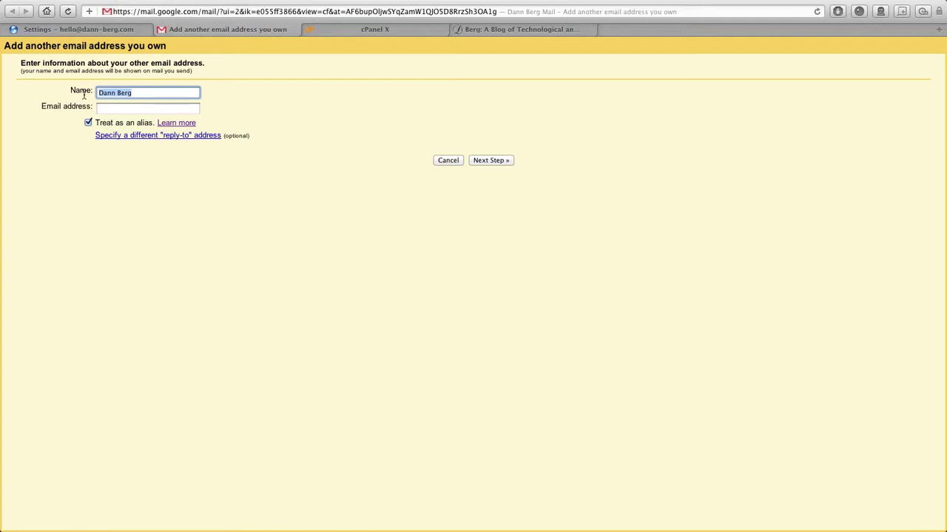
key(Tab)
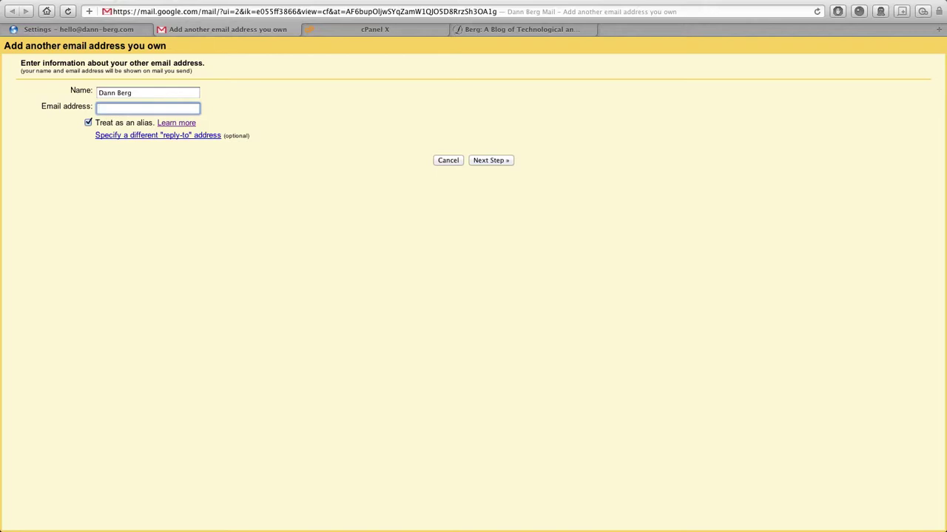
click(102, 122)
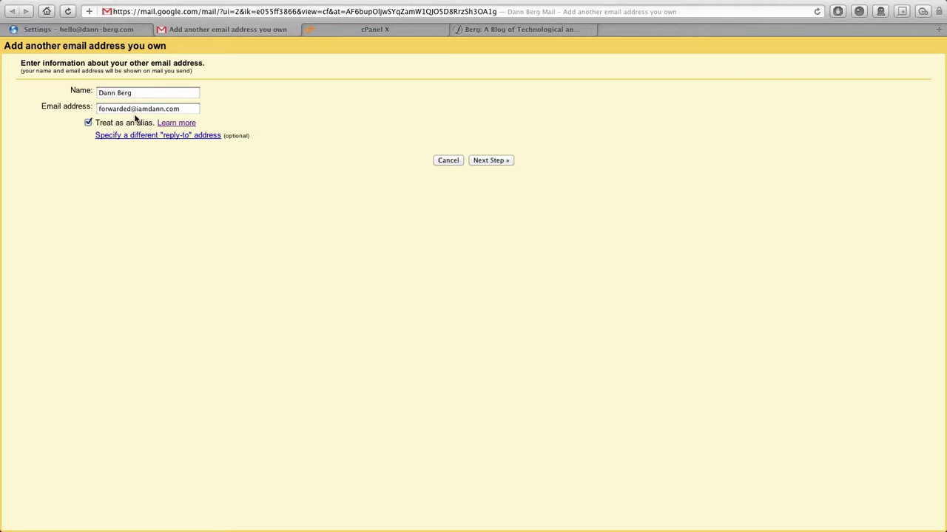
drag(184, 109, 95, 108)
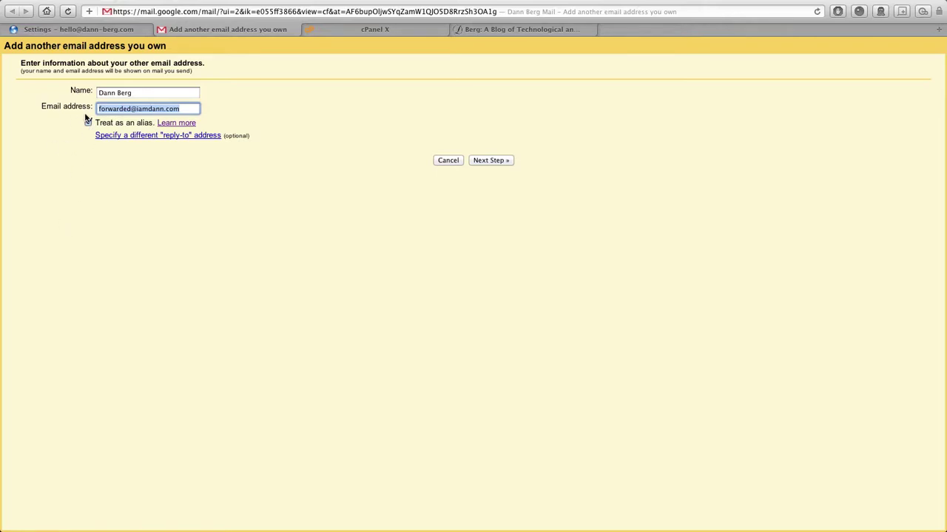
- Proceed with 'Send through Gmail' and send the verification email to the new address
click(182, 109)
click(496, 161)
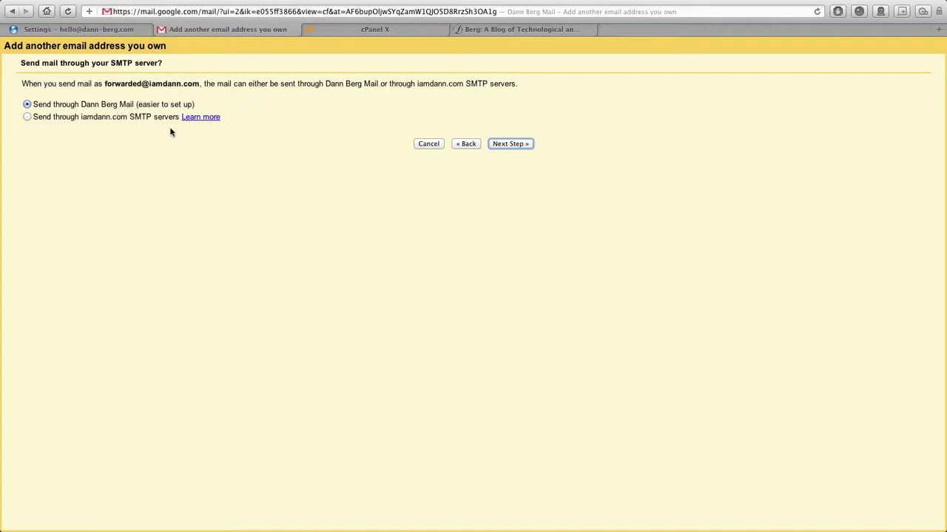
click(514, 143)
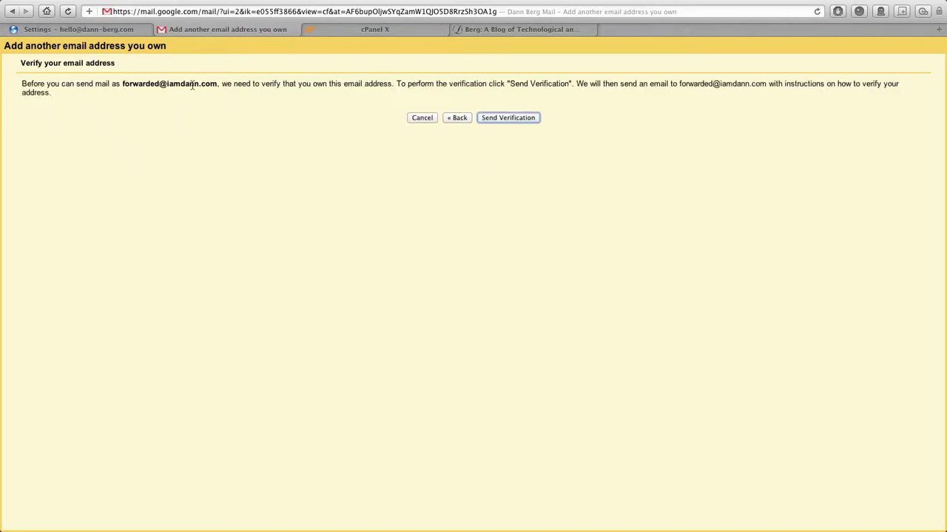
click(522, 119)
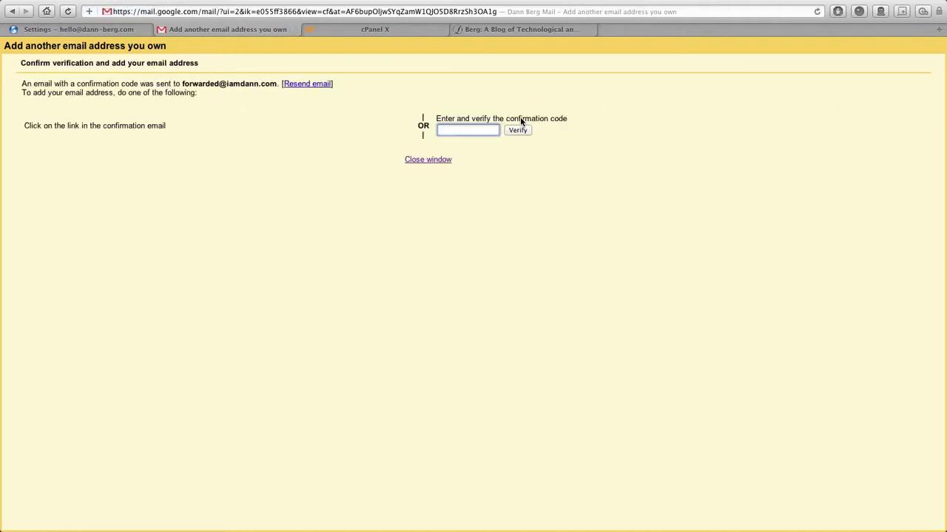
- Copy the code from the inbox confirmation email into the verification form and verify
click(85, 30)
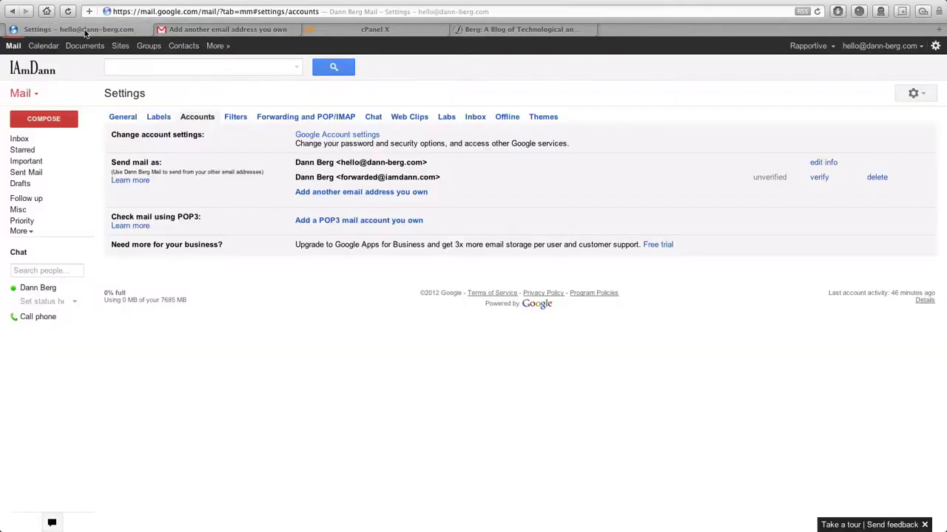
click(27, 141)
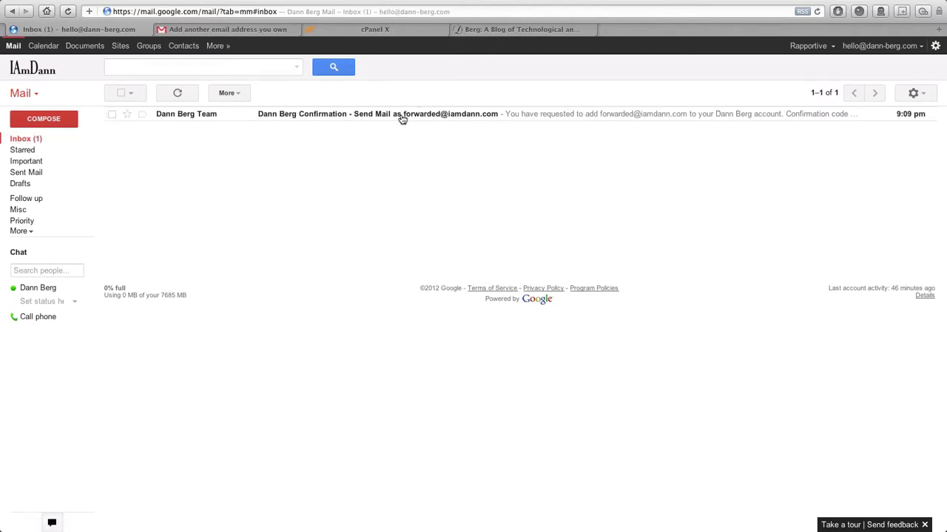
click(402, 118)
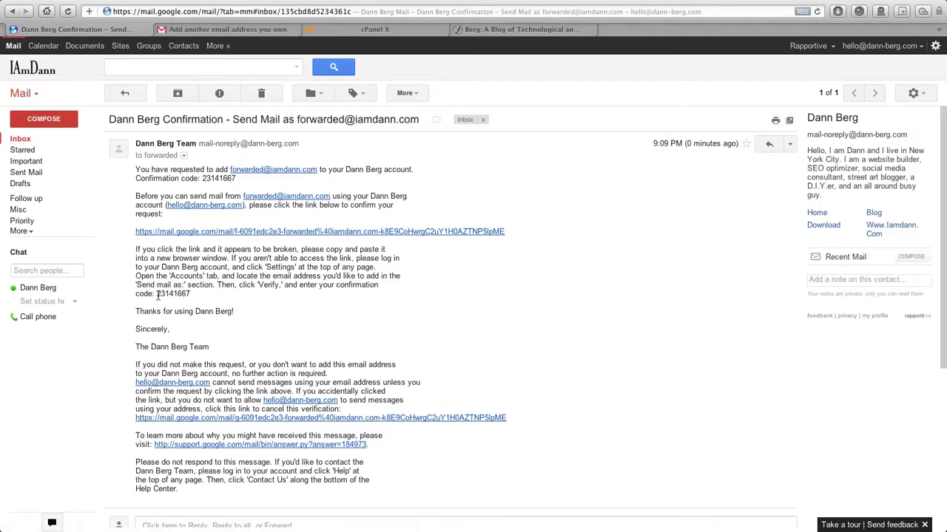
drag(157, 294, 203, 294)
key(super+c)
click(208, 30)
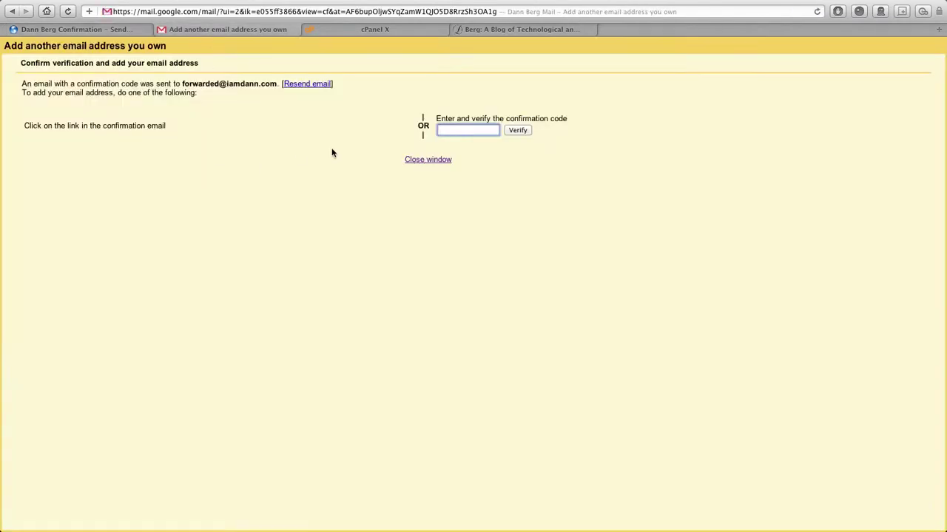
key(super+v)
click(528, 134)
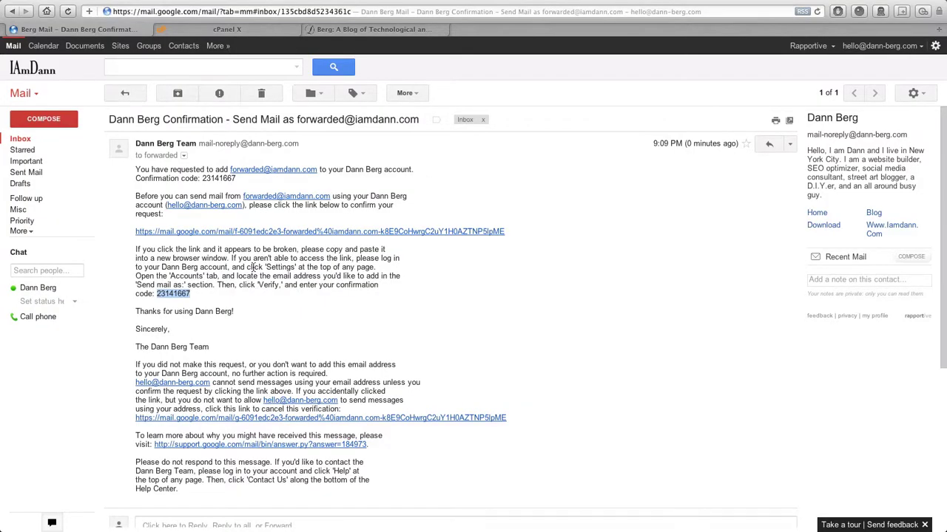
click(20, 138)
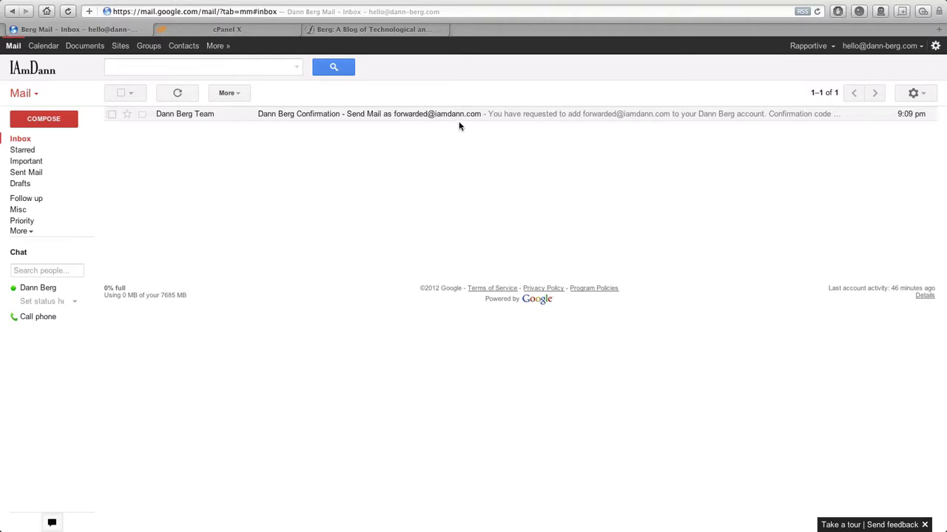
- Confirm in a new draft that the forwarded address is offered as sender, then open advanced search
click(51, 124)
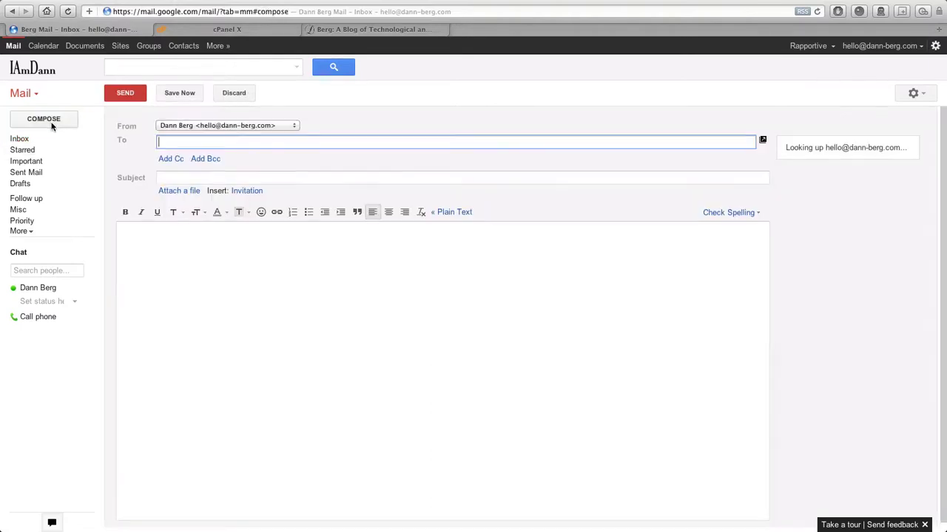
click(262, 127)
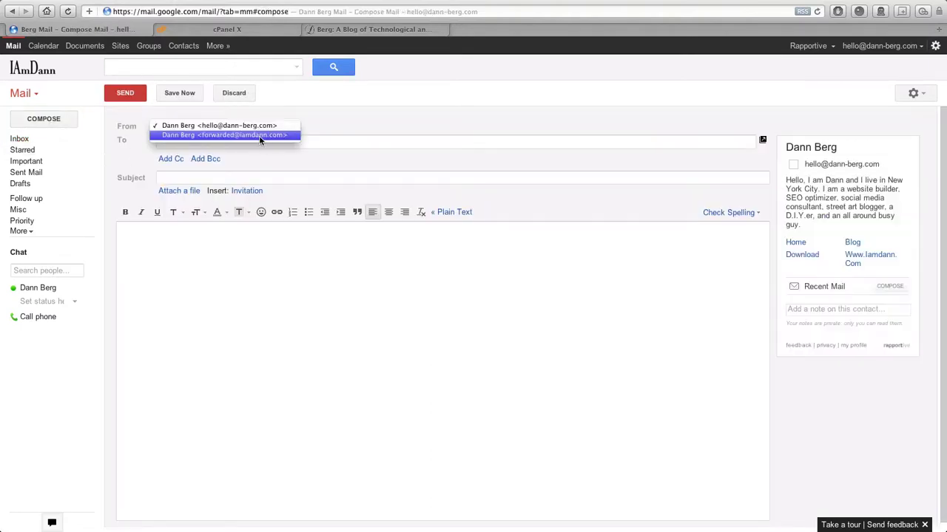
click(259, 135)
click(260, 126)
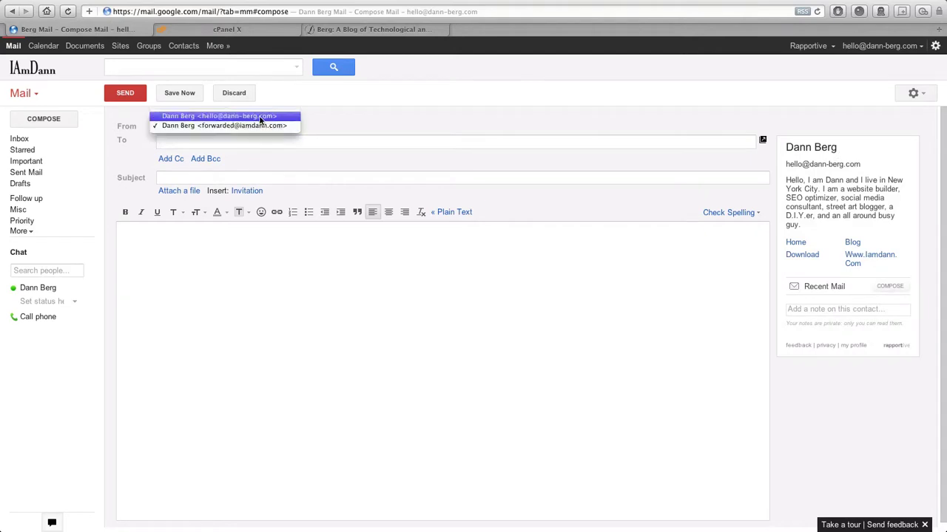
click(260, 116)
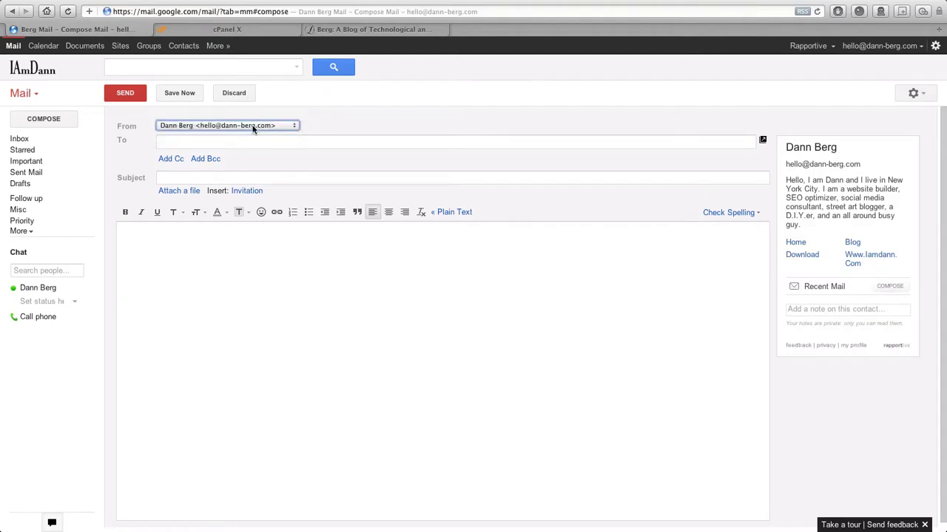
click(20, 139)
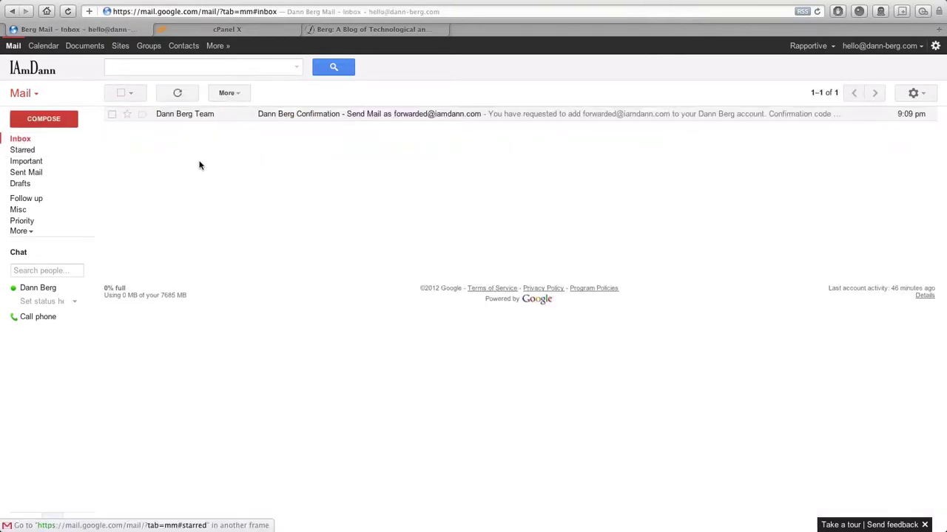
click(296, 67)
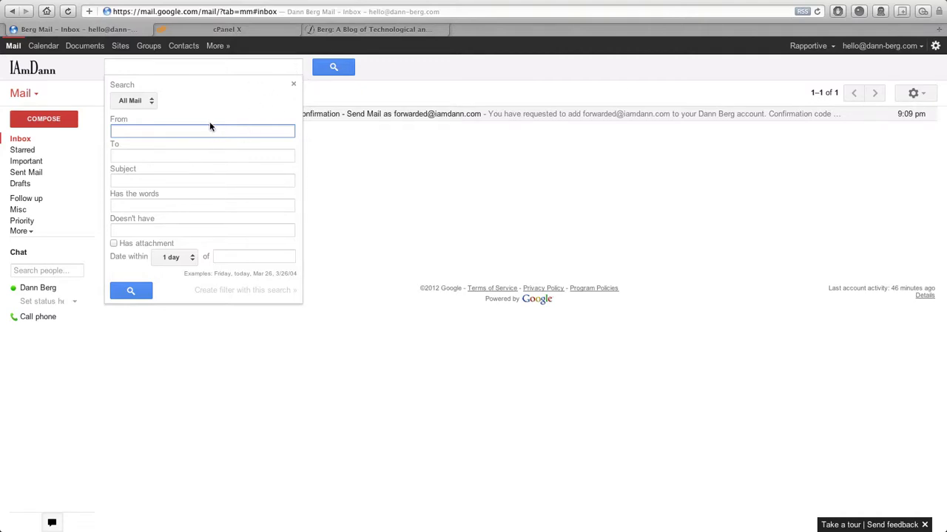
click(173, 156)
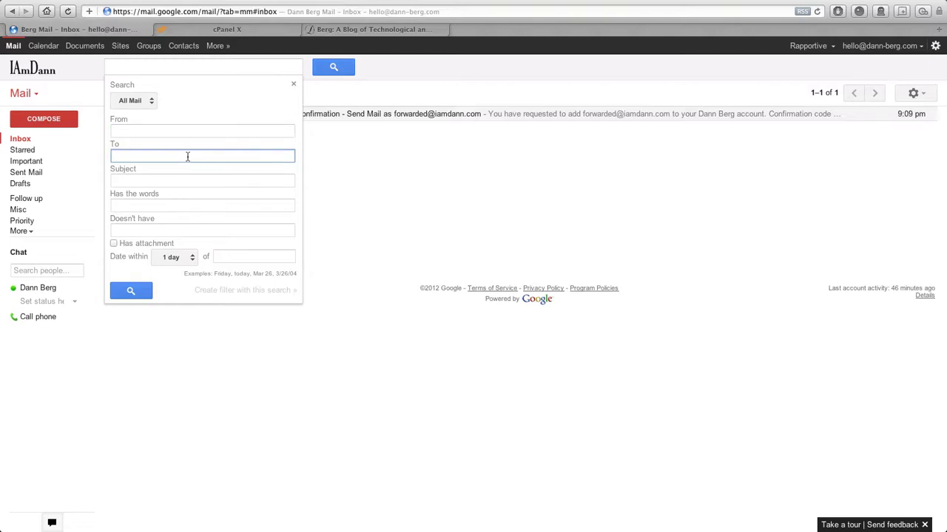
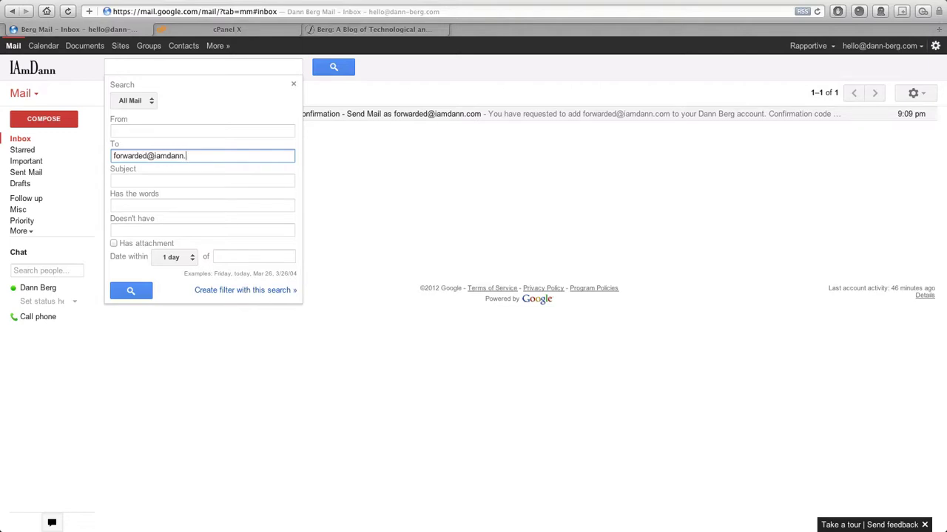
click(134, 292)
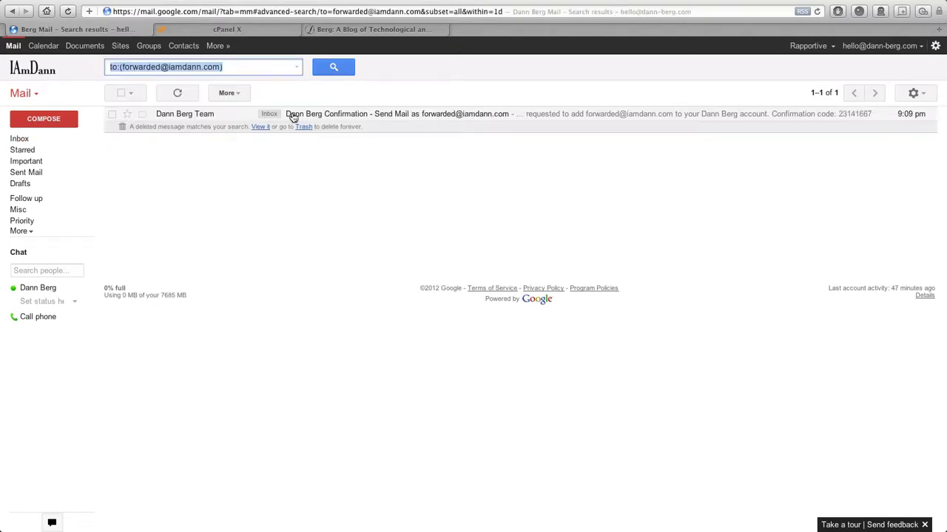
click(296, 67)
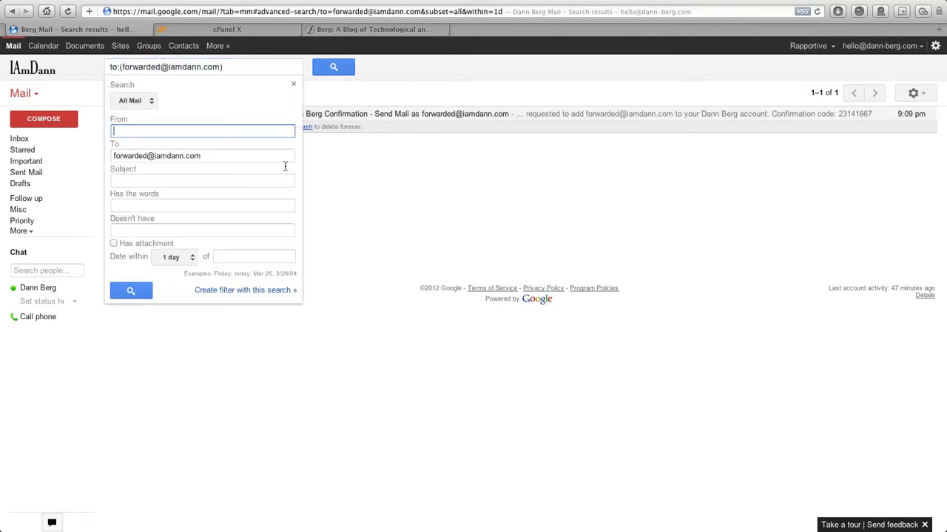
- Create a filter applying a new 'Forwarded' label, also to existing matching conversations
click(244, 293)
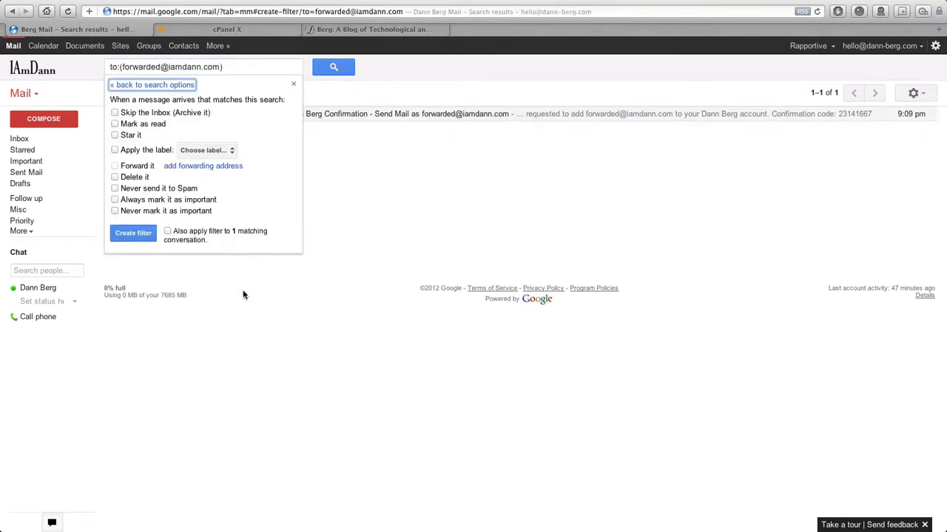
click(115, 150)
click(230, 152)
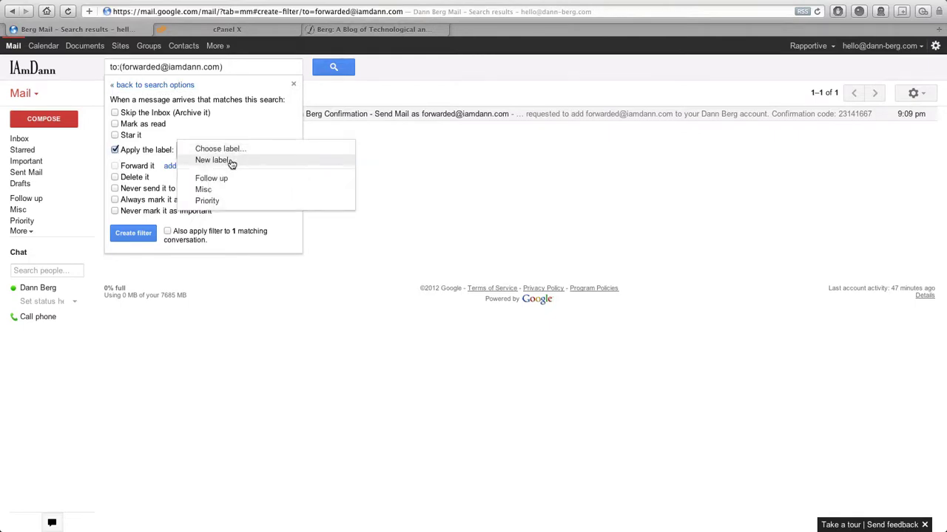
click(231, 160)
text(Forwarded)
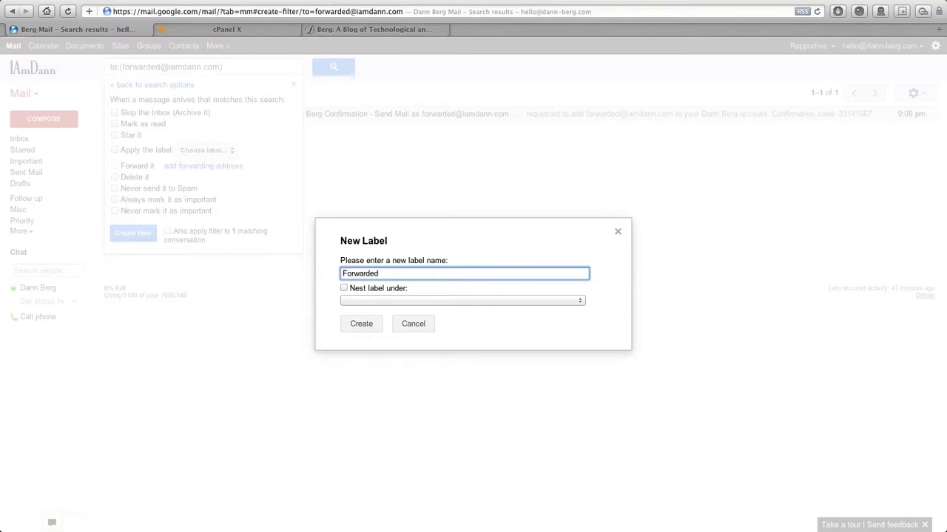
click(361, 324)
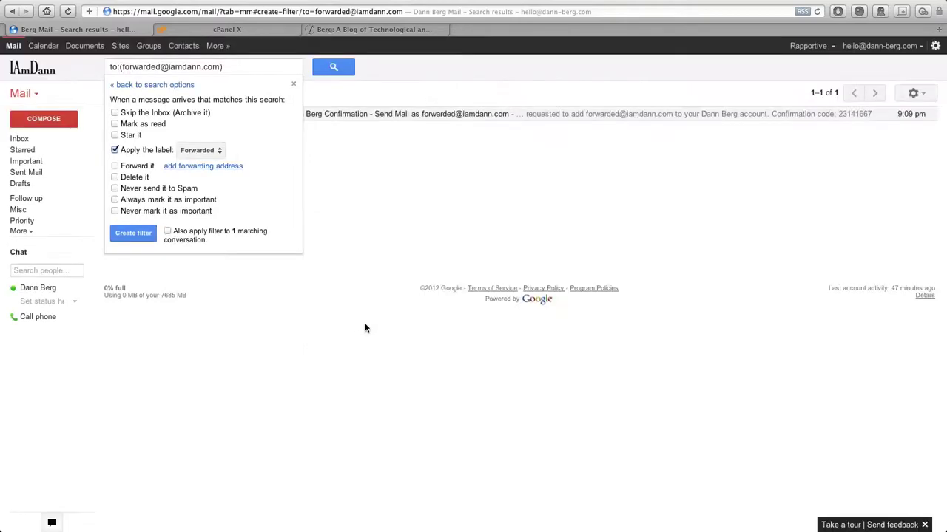
click(167, 231)
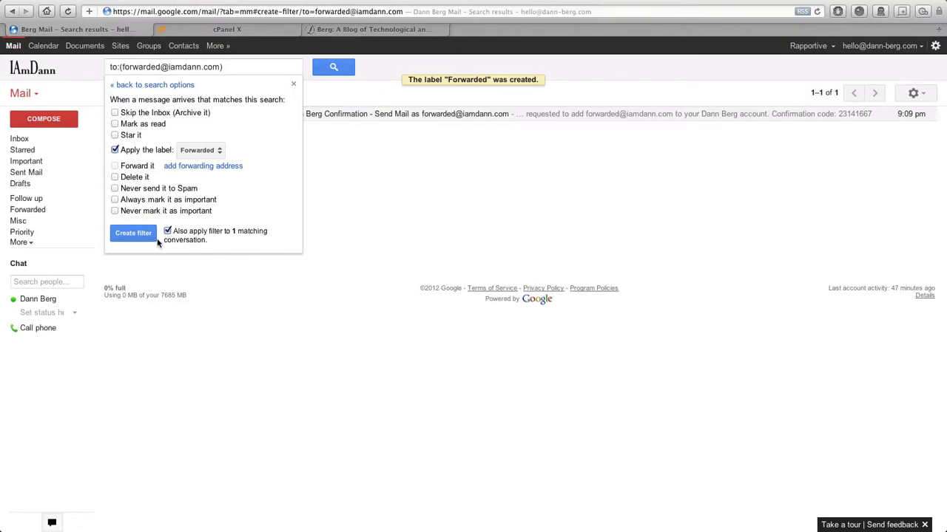
click(126, 236)
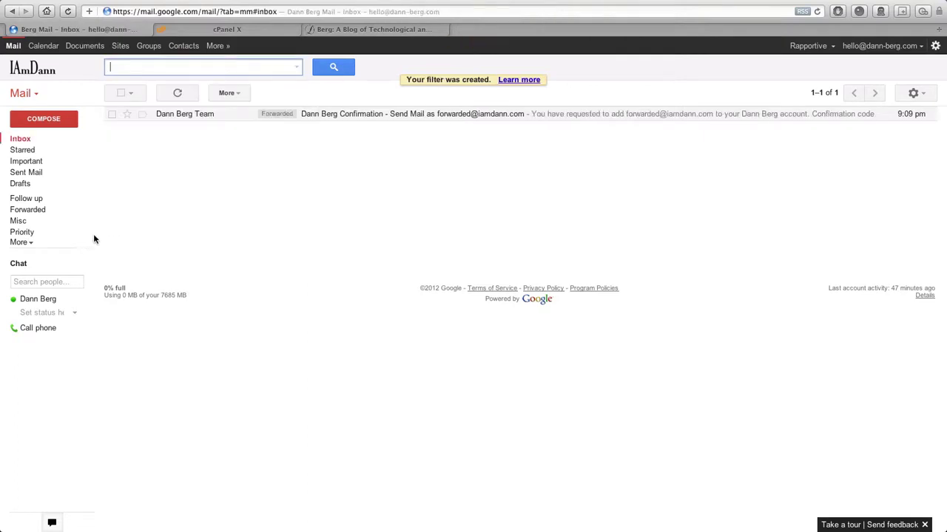
- Set the Forwarded label's colour to red from its sidebar menu
click(88, 211)
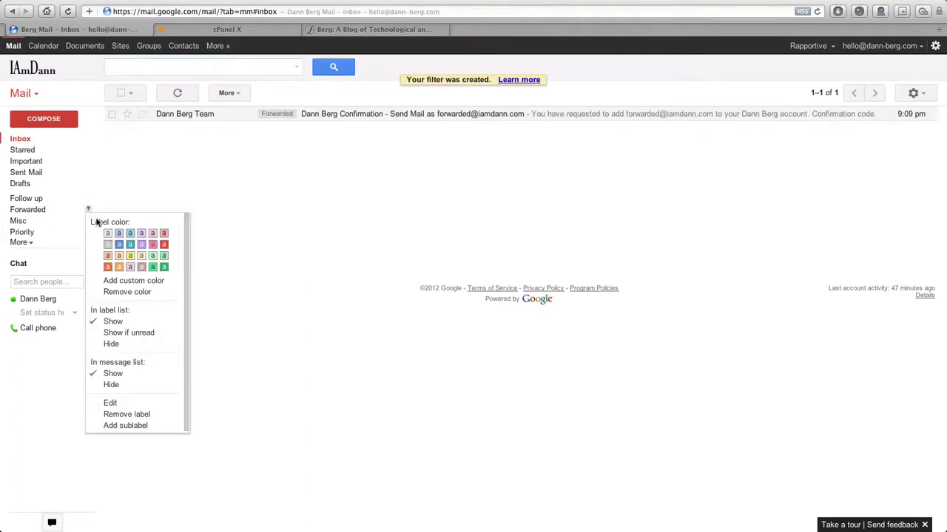
click(164, 245)
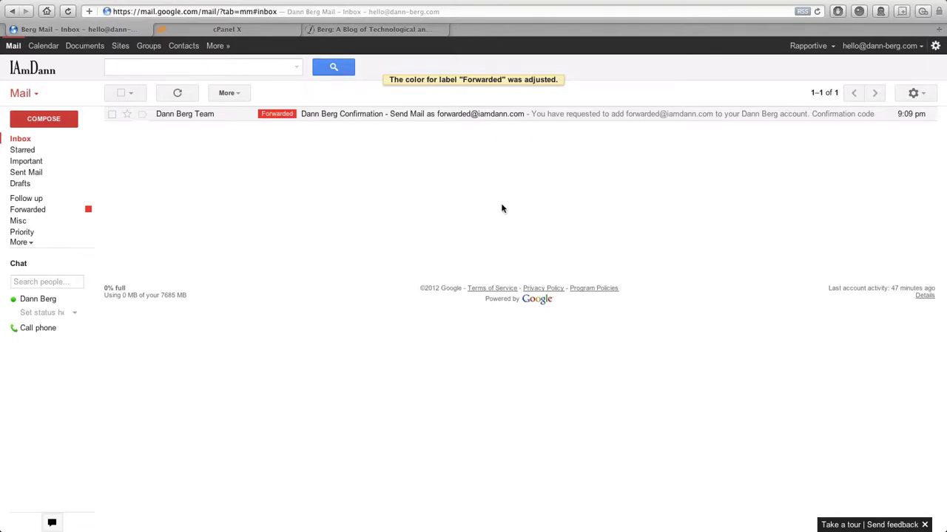
- Confirm the forwarded address appears under Accounts send-as settings, then move to the iamdann.com blog tab
click(935, 46)
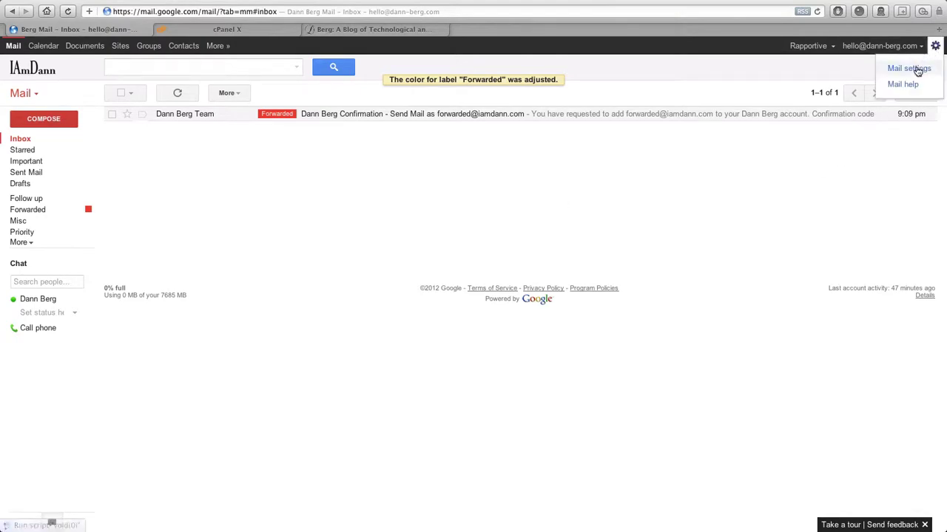
click(883, 68)
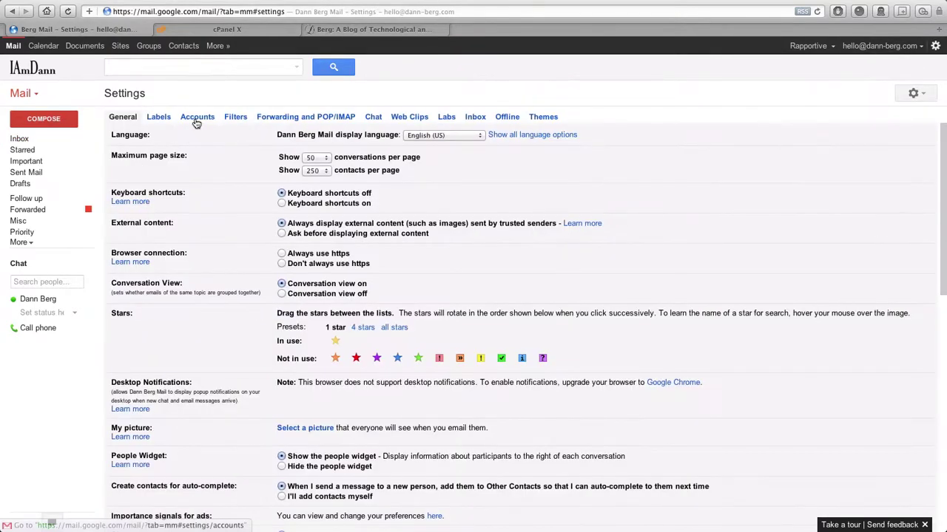
click(197, 118)
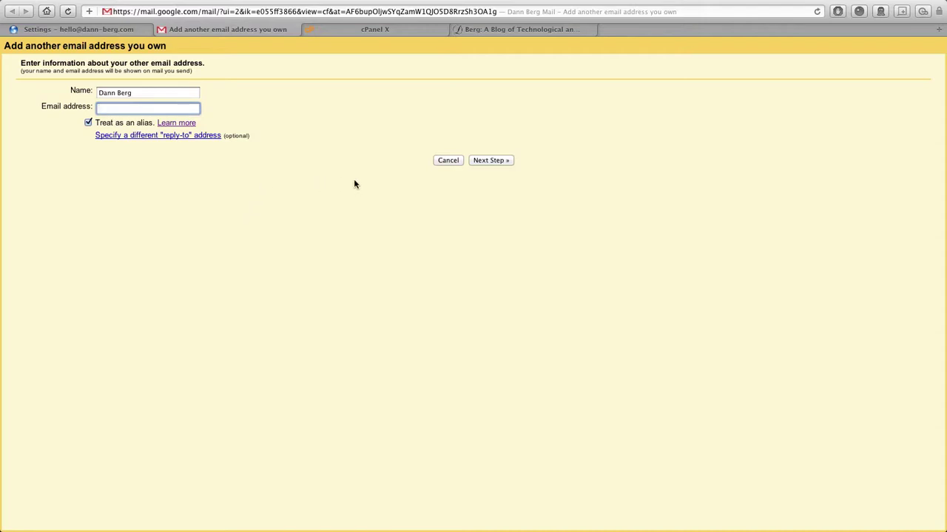
click(449, 160)
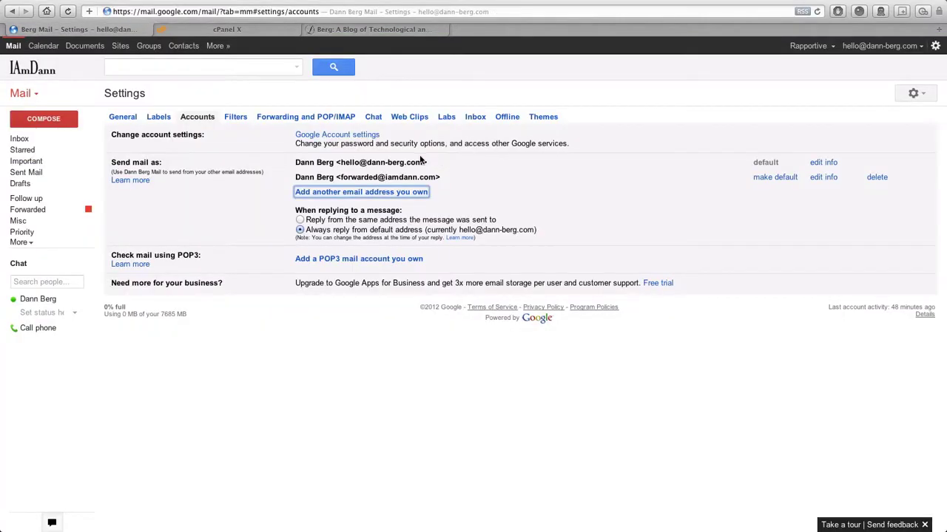
click(380, 32)
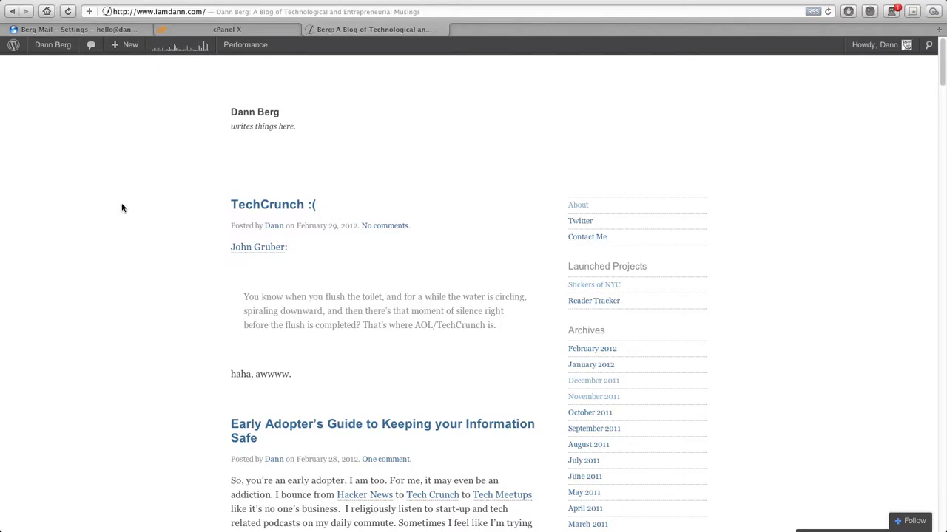
click(147, 12)
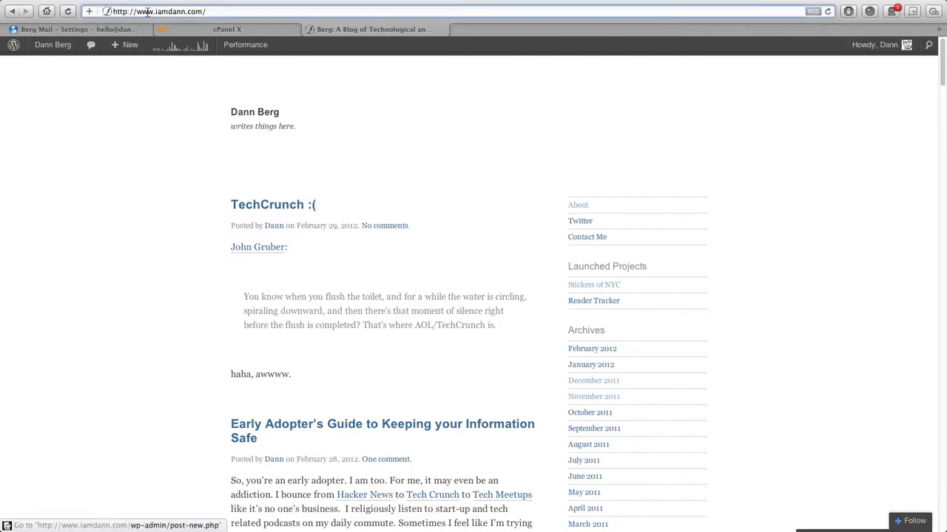
drag(135, 12, 219, 8)
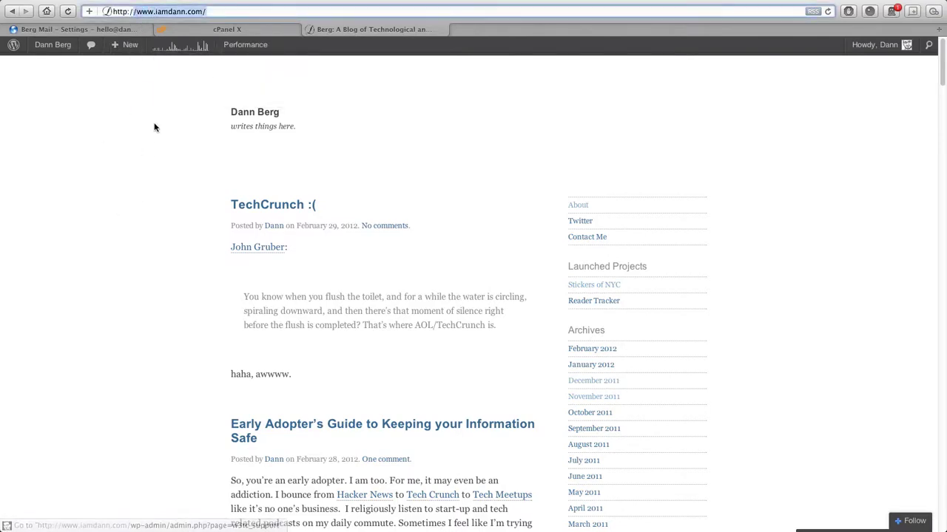
click(163, 167)
scroll(164, 218, down, 3)
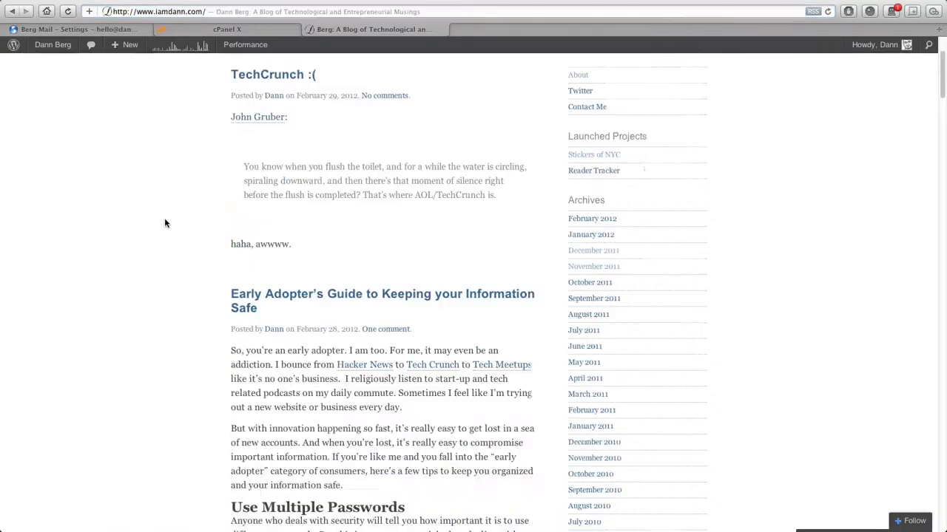
scroll(164, 222, down, 20)
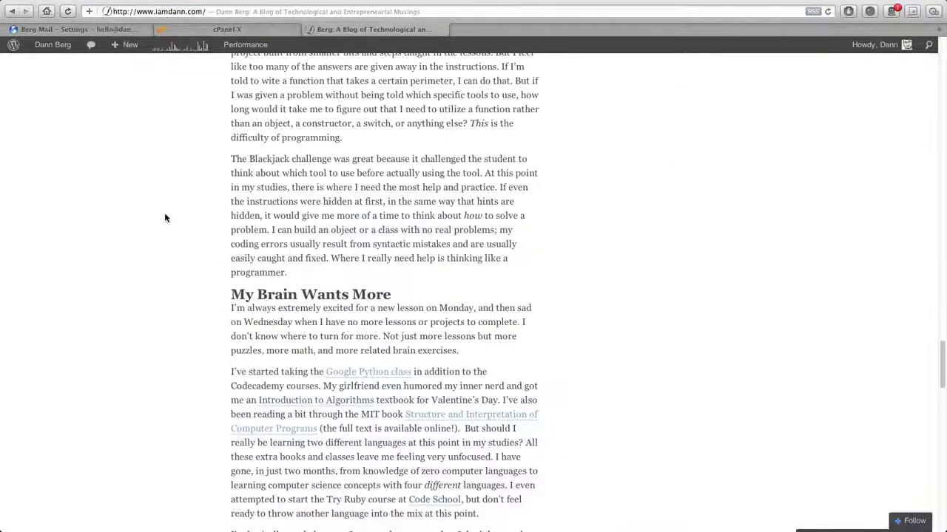